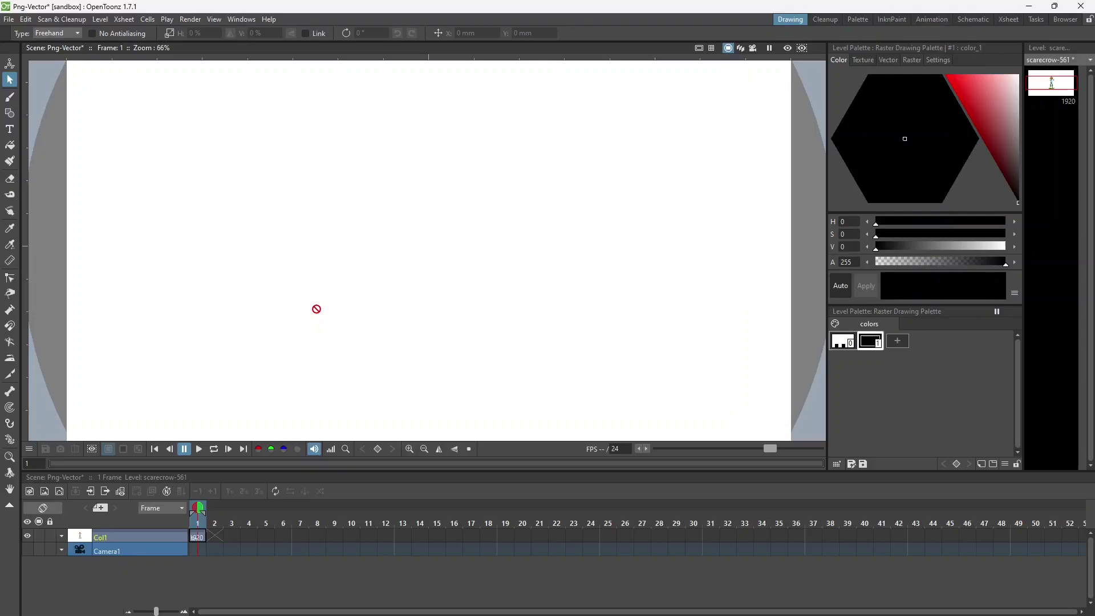
Step: Show Col1 in the camstand and select its frame 1 scarecrow cell
{"action": "left_click", "coordinate": [37, 538]}
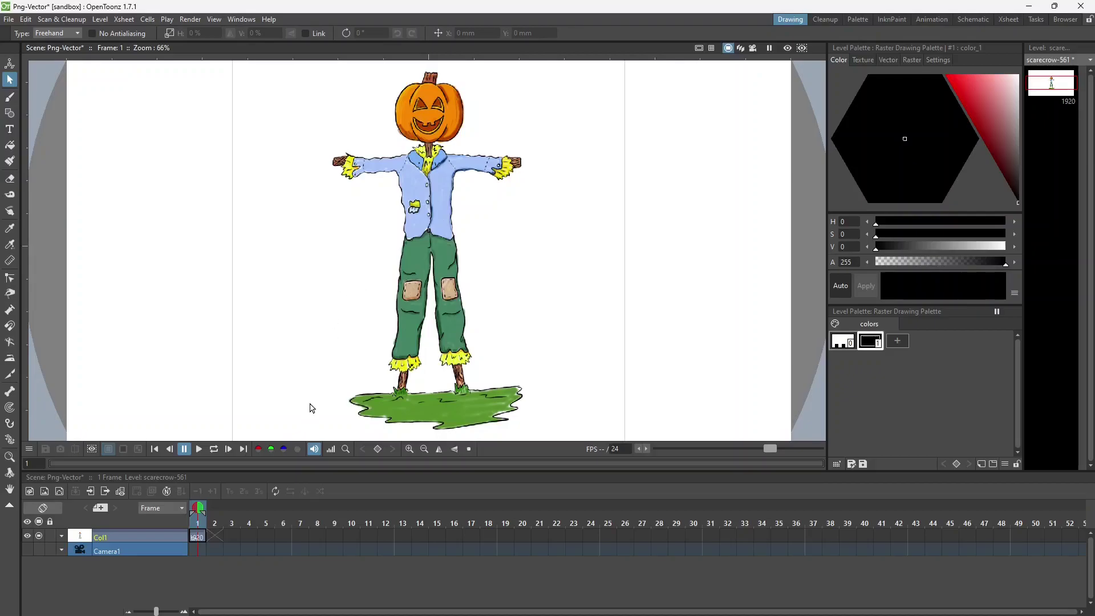
{"action": "left_click", "coordinate": [200, 539]}
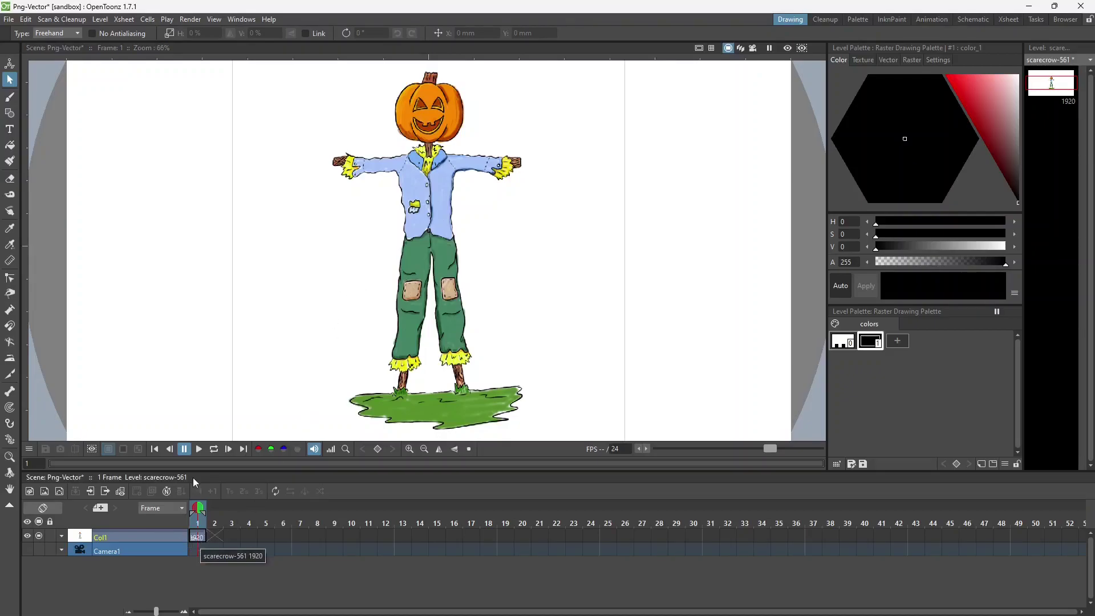
Step: Open Convert to Vectors from the Level menu and move the settings dialog aside
{"action": "left_click", "coordinate": [102, 19]}
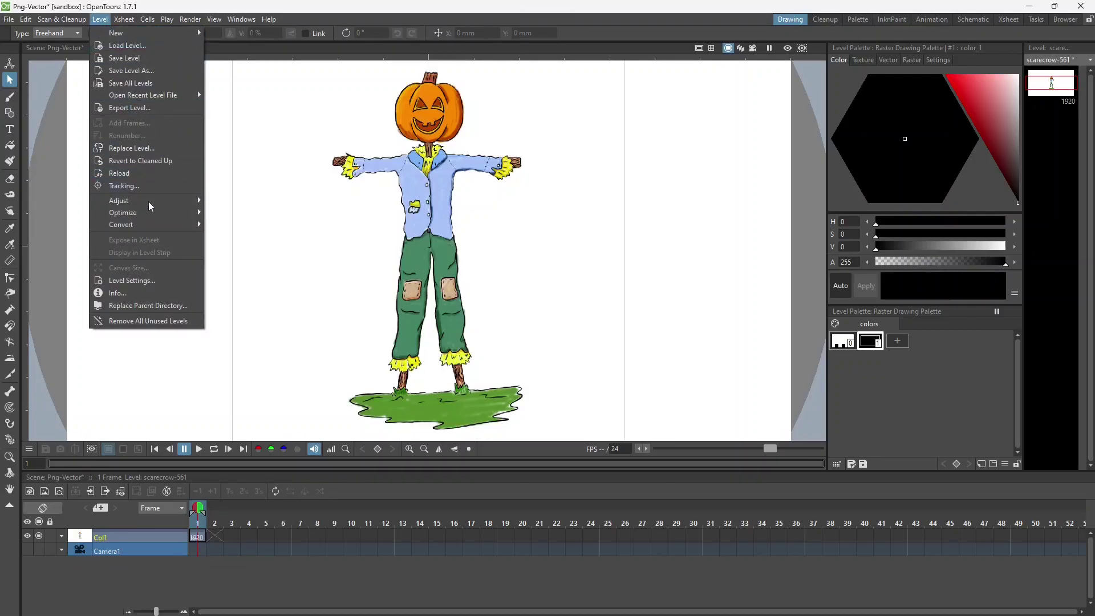
{"action": "mouse_move", "coordinate": [121, 224]}
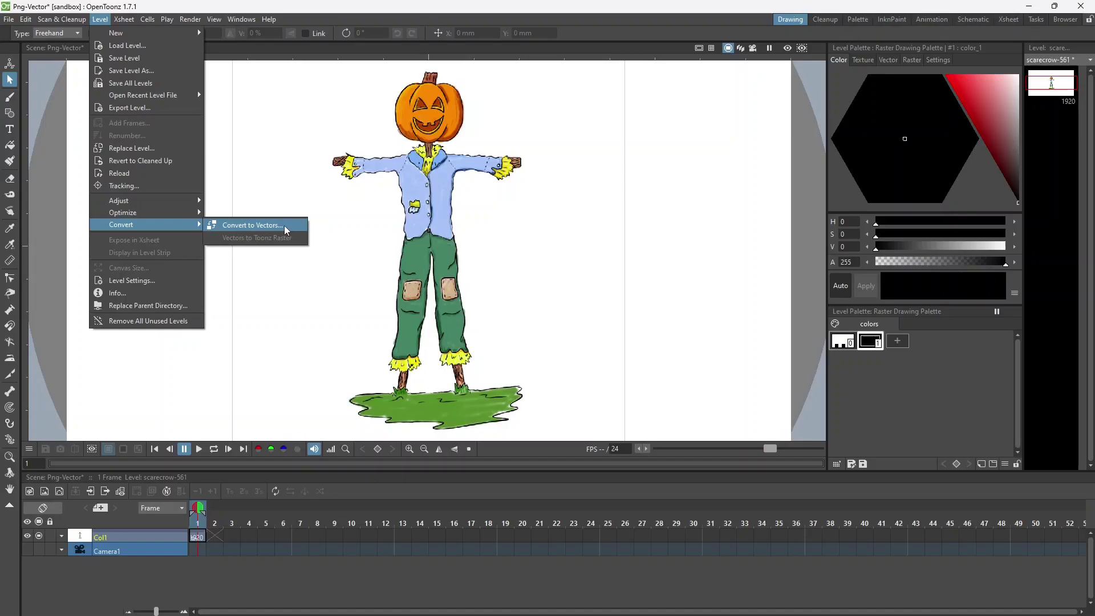
{"action": "left_click", "coordinate": [284, 225]}
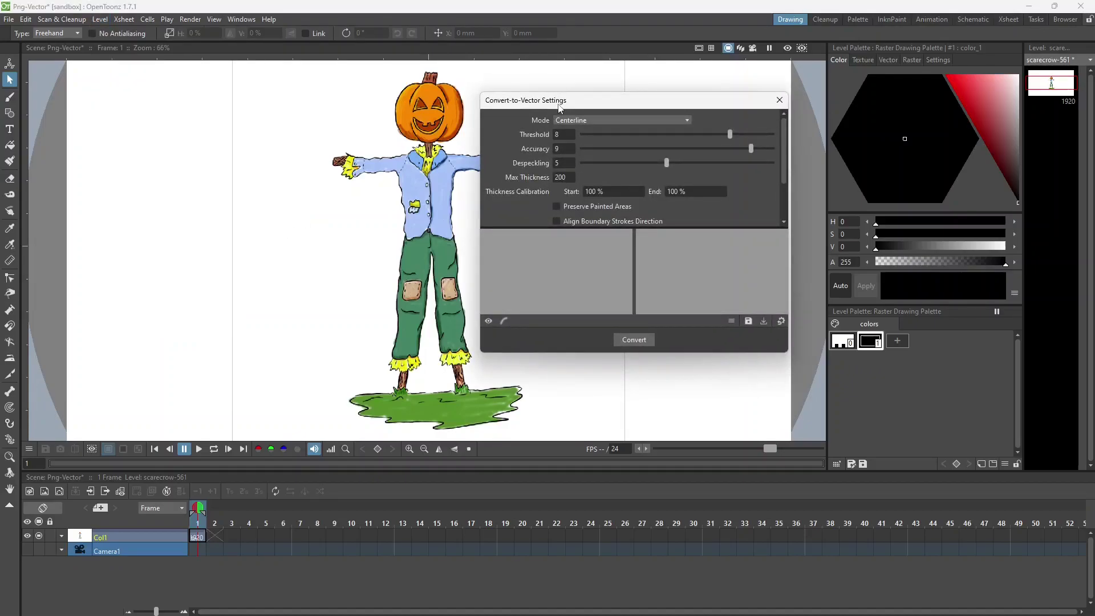
{"action": "left_click_drag", "start_coordinate": [560, 104], "coordinate": [612, 101]}
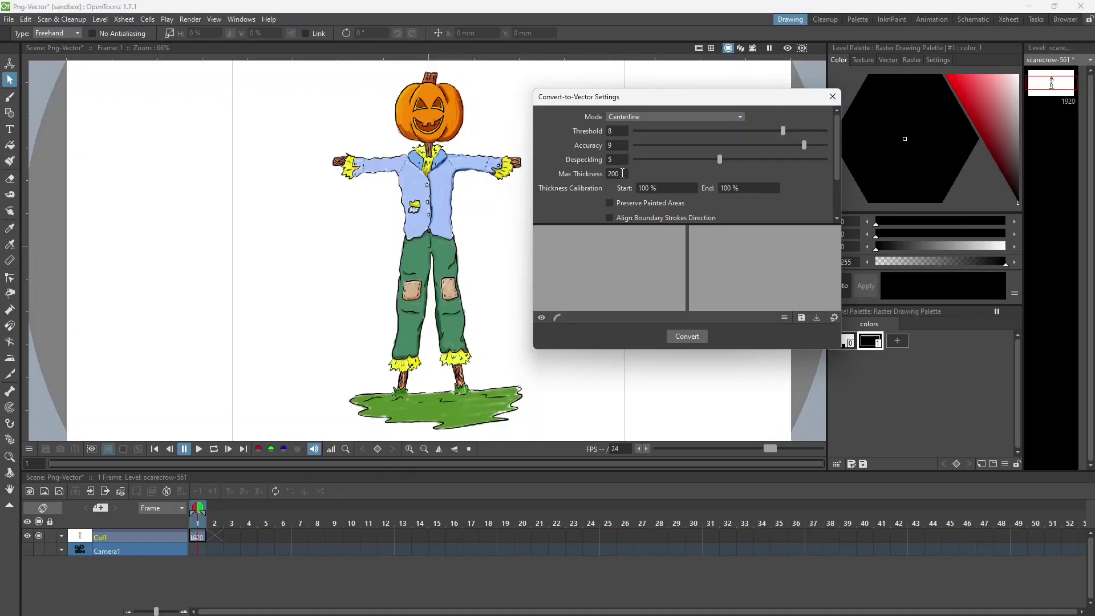
Step: Turn on the preview, set Threshold to 5, and review the Accuracy and Despeckling values
{"action": "left_click", "coordinate": [542, 319]}
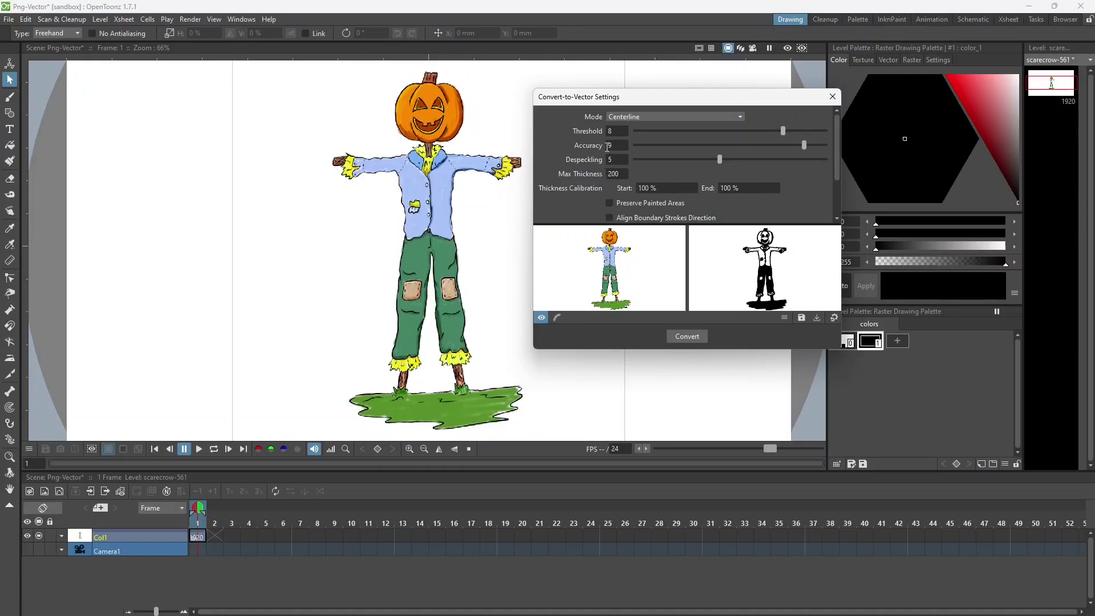
{"action": "scroll", "coordinate": [614, 131], "scroll_direction": "down", "scroll_amount": 2}
{"action": "double_click", "coordinate": [616, 130]}
{"action": "type", "text": "5"}
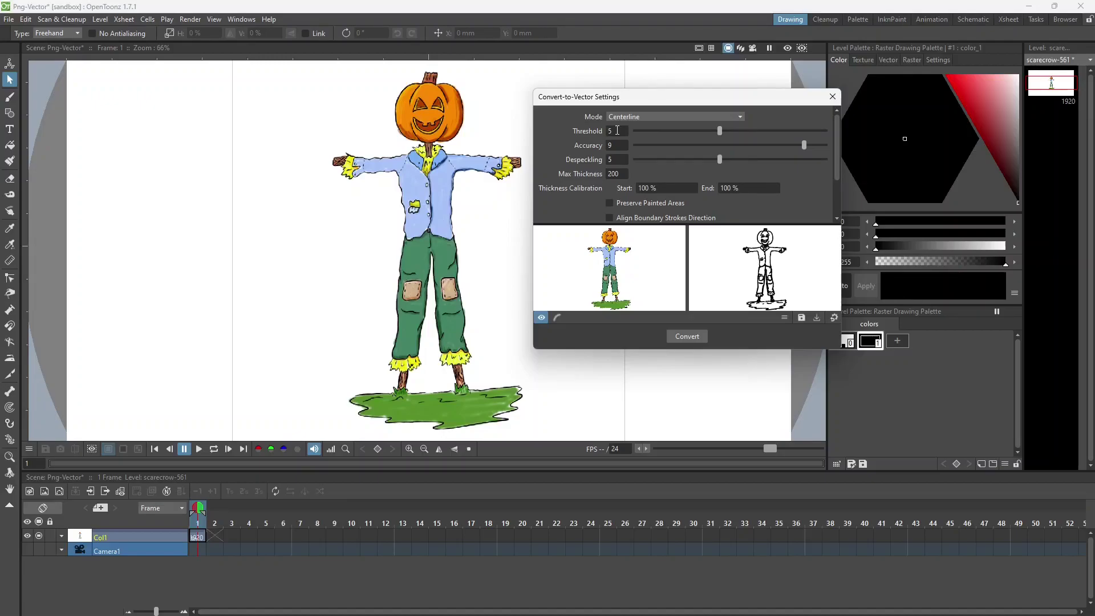
{"action": "double_click", "coordinate": [616, 145]}
{"action": "type", "text": "9"}
{"action": "double_click", "coordinate": [618, 160]}
{"action": "double_click", "coordinate": [616, 174]}
{"action": "left_click", "coordinate": [624, 173]}
{"action": "left_click", "coordinate": [606, 189]}
{"action": "left_click", "coordinate": [625, 174]}
{"action": "left_click", "coordinate": [610, 204]}
{"action": "left_click", "coordinate": [610, 203]}
Step: Convert to centerline vector level scarecrow-561v, hide Col1 and select the Col2 cell
{"action": "left_click", "coordinate": [686, 336]}
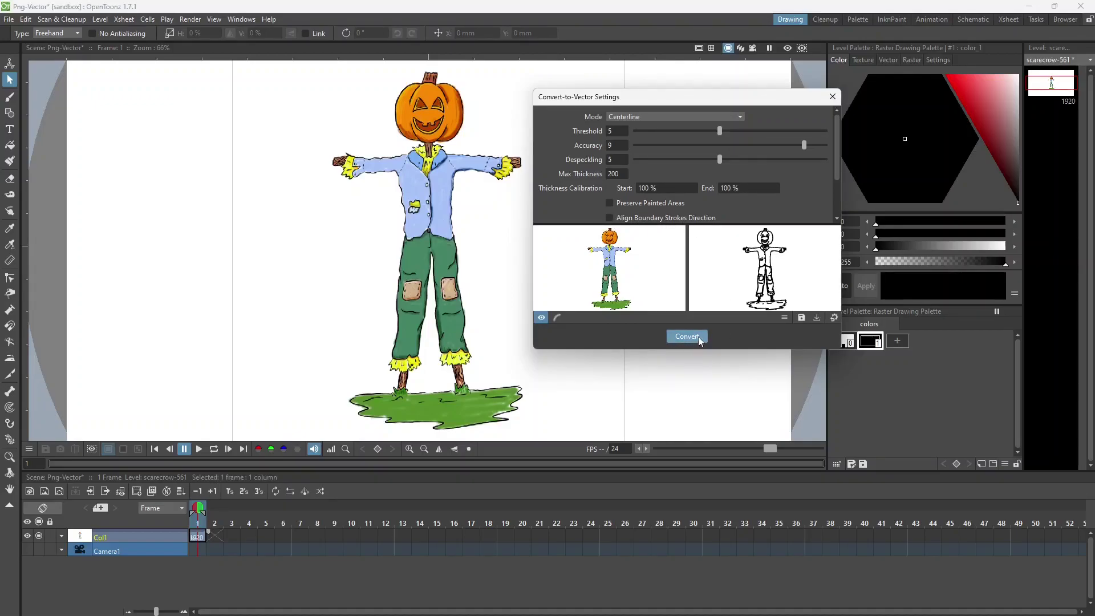
{"action": "left_click", "coordinate": [697, 336]}
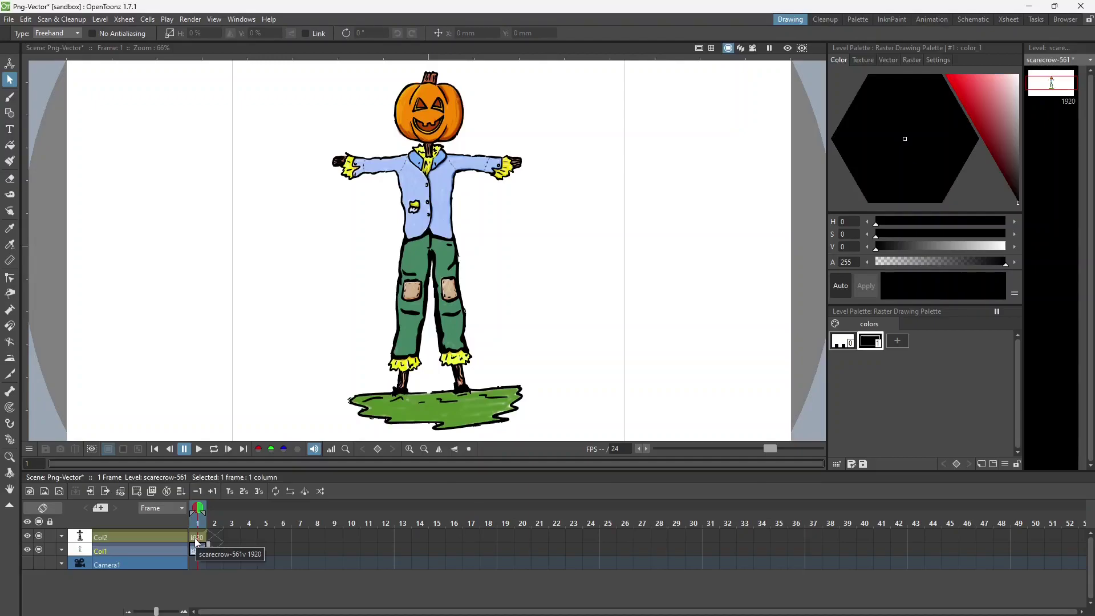
{"action": "key", "text": "ctrl+v"}
{"action": "left_click", "coordinate": [37, 551]}
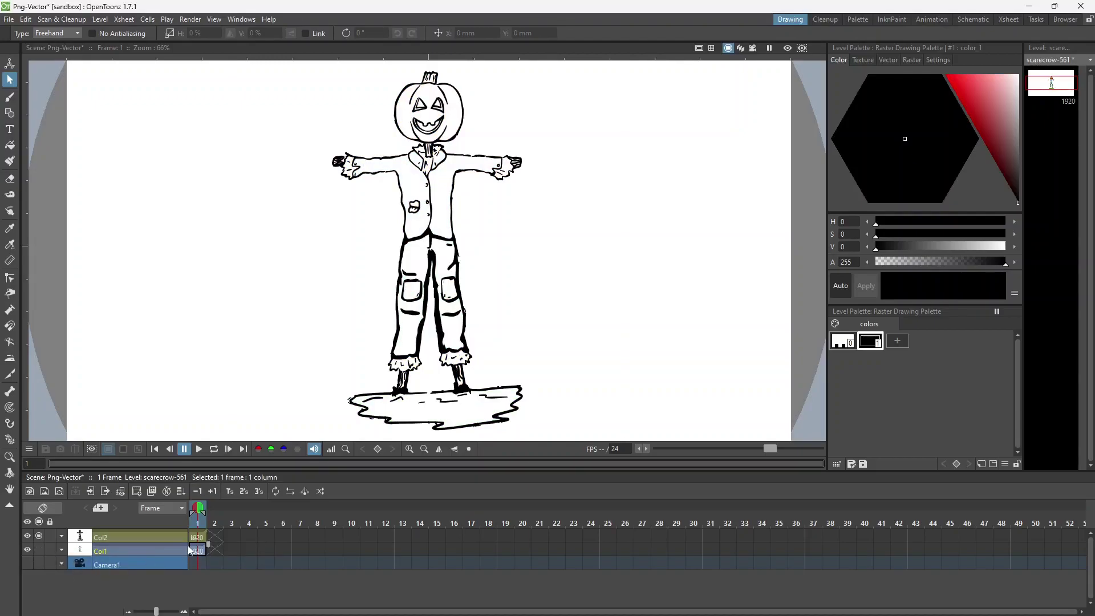
{"action": "left_click", "coordinate": [200, 536]}
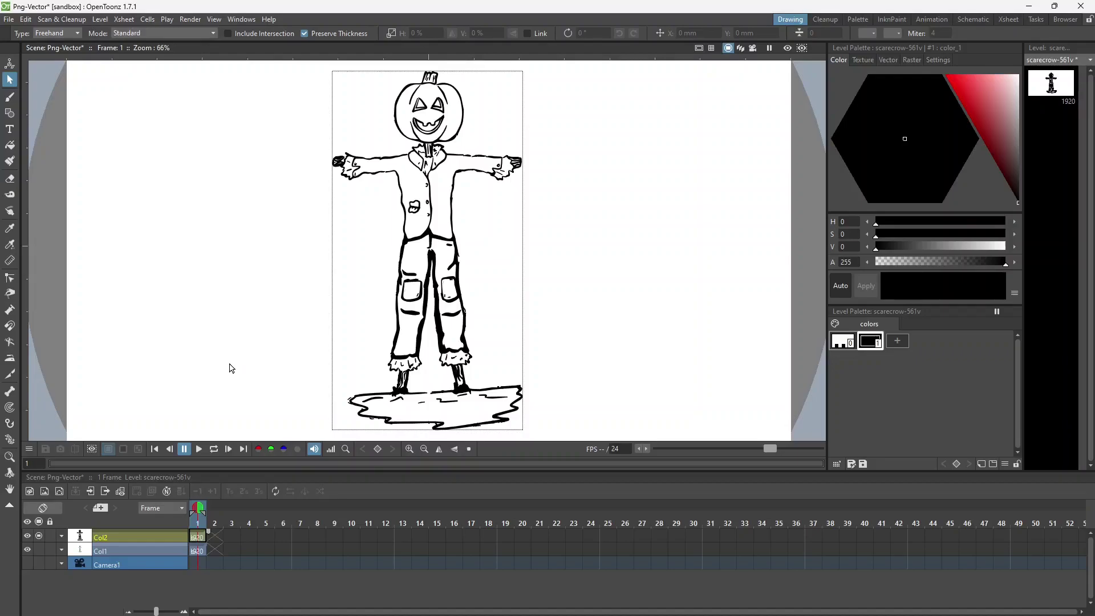
Step: With Col1 reselected, switch conversion to Outline mode with Preserve Painted Areas off
{"action": "left_click", "coordinate": [196, 550]}
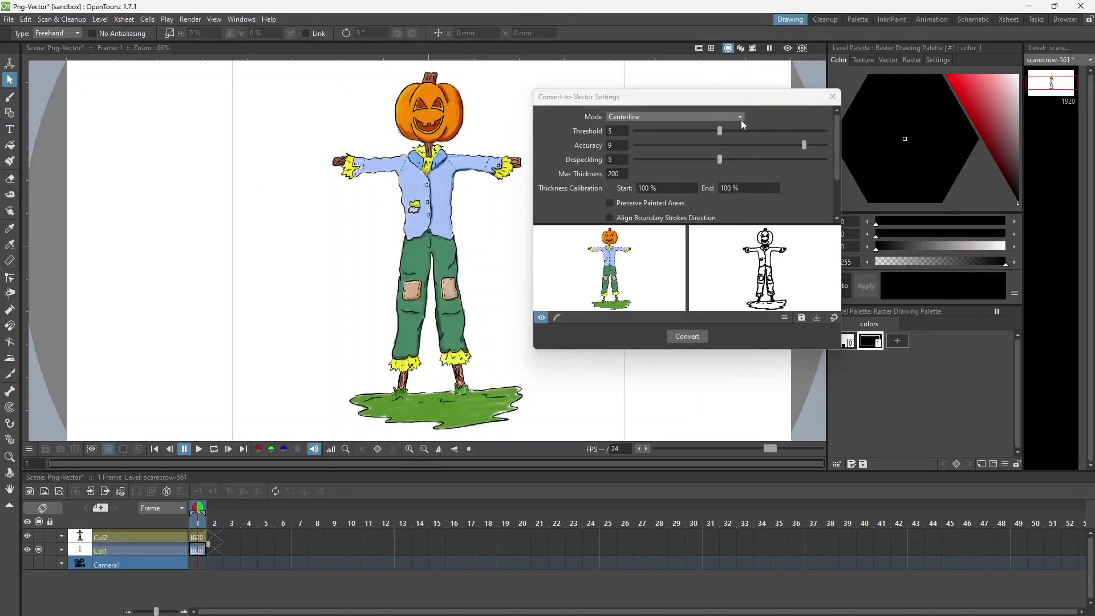
{"action": "left_click", "coordinate": [740, 116]}
{"action": "left_click", "coordinate": [627, 136]}
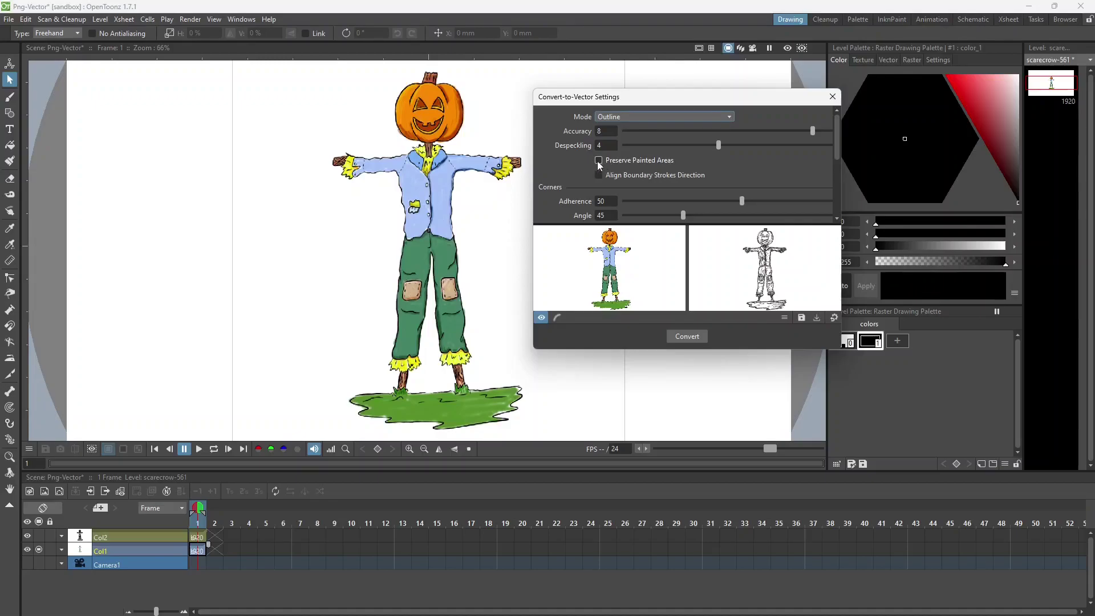
{"action": "left_click", "coordinate": [598, 161]}
{"action": "left_click", "coordinate": [598, 161]}
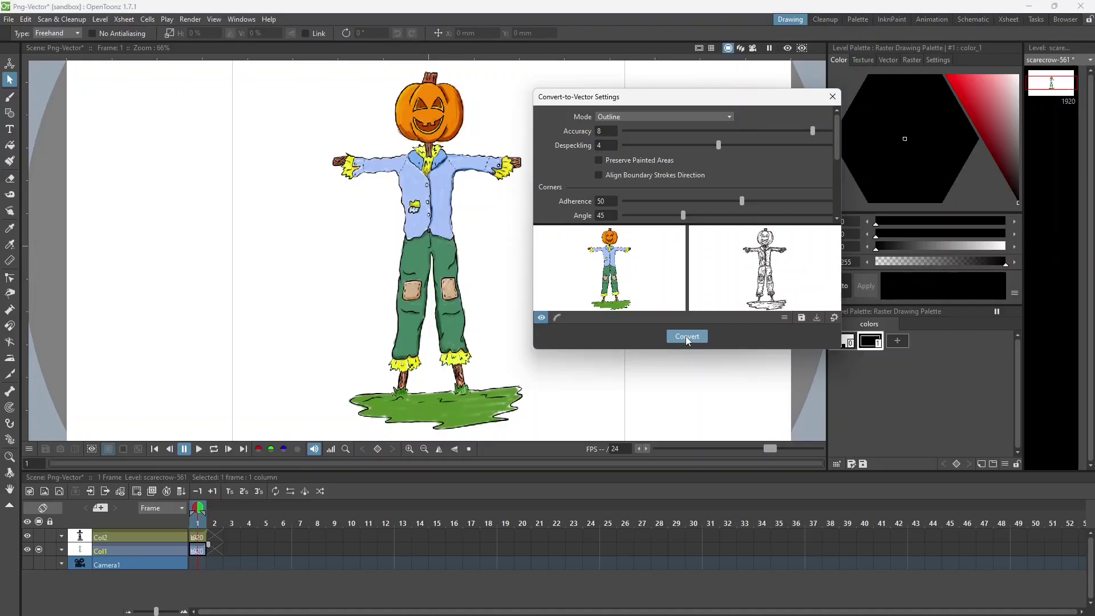
Step: Convert to an outline vector level and show Col1, Col2 and Col3 side by side
{"action": "left_click", "coordinate": [685, 336]}
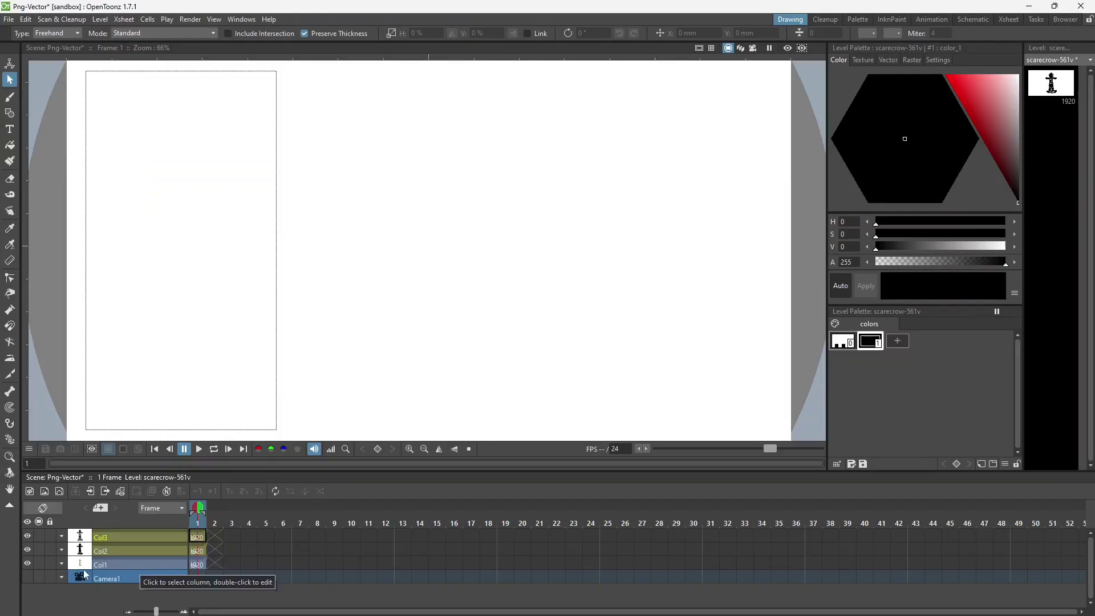
{"action": "left_click", "coordinate": [41, 565]}
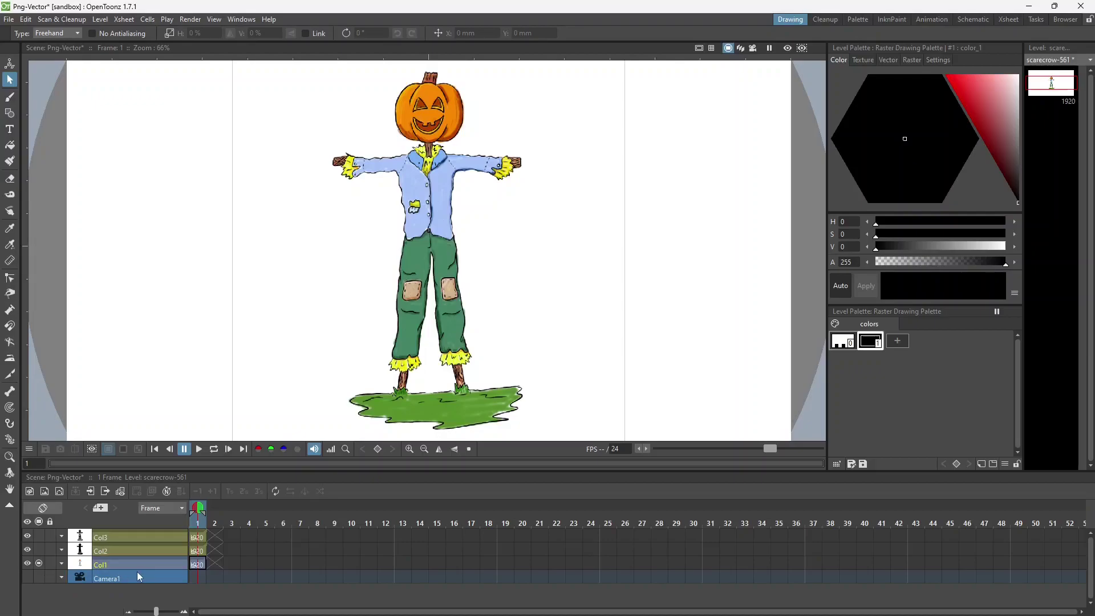
{"action": "left_click", "coordinate": [41, 548]}
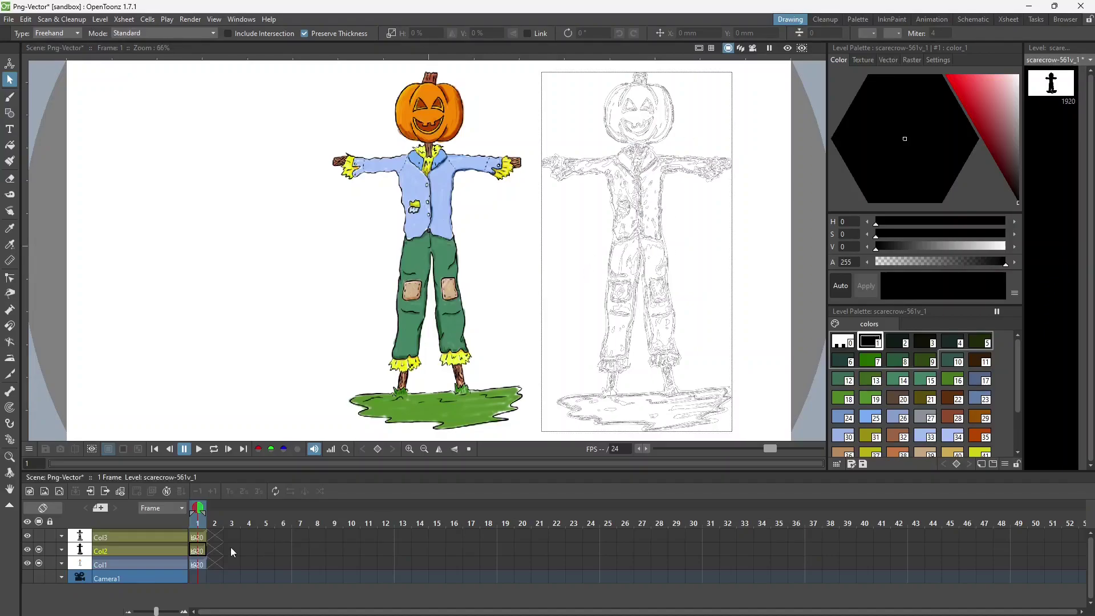
{"action": "left_click", "coordinate": [28, 537]}
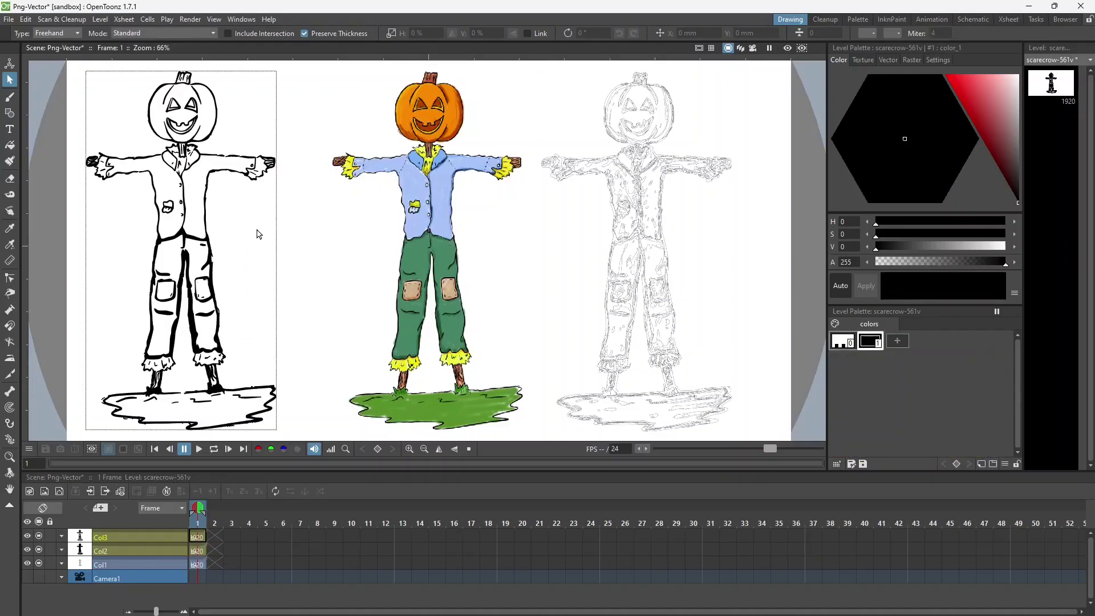